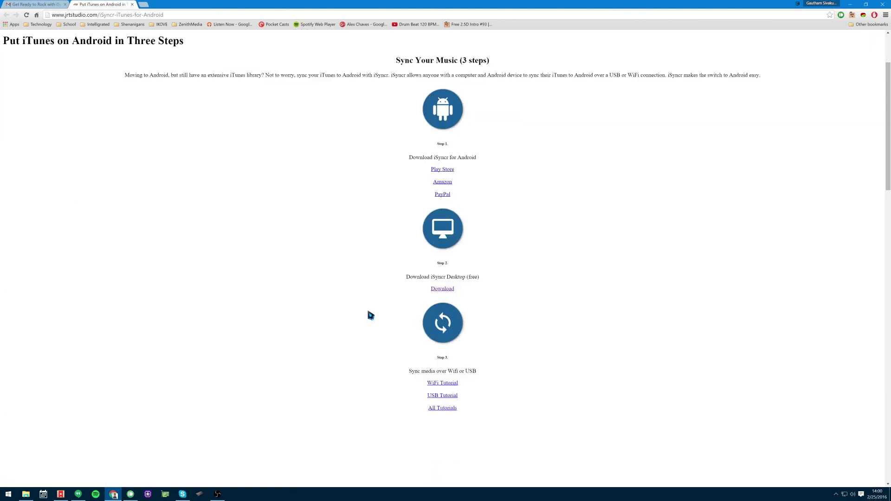
scroll(369, 313, "down", 3)
scroll(372, 307, "up", 2)
scroll(374, 320, "up", 1)
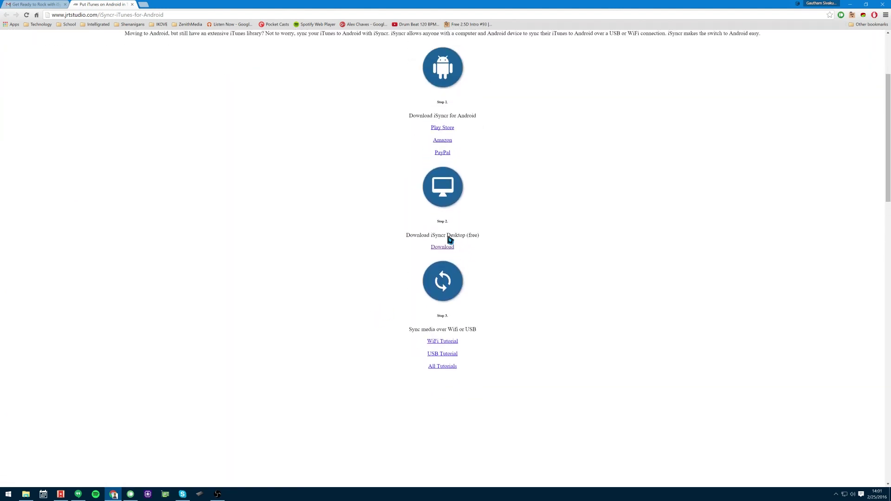
Follow the Step 2 Download link to the iSyncr Desktop download page
left_click(450, 249)
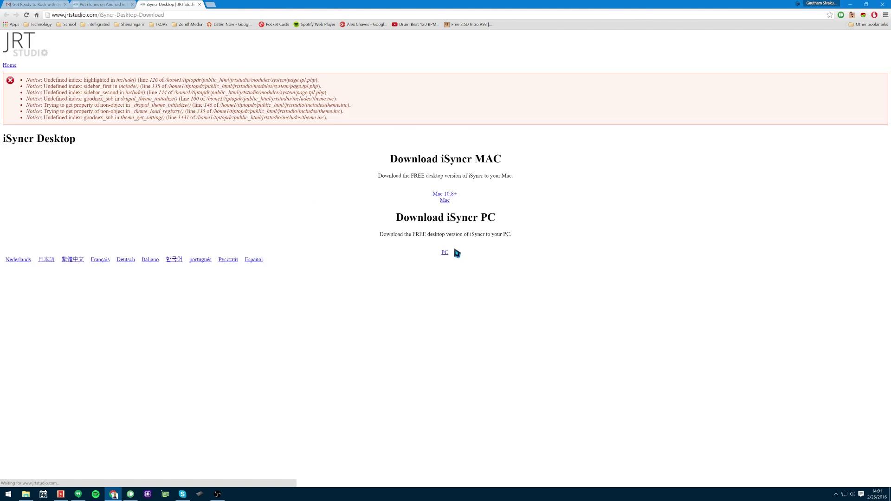
Download the PC version of iSyncr Desktop, run its installer to completion, and close it
left_click(445, 252)
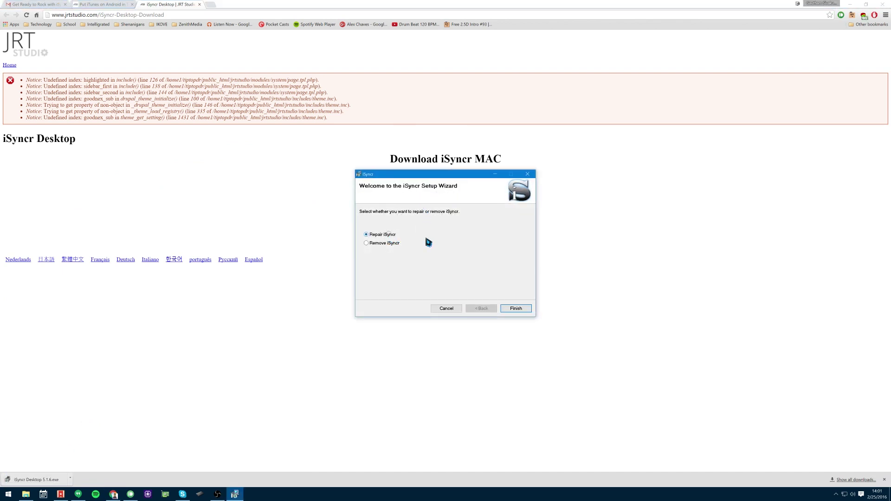
left_click(516, 309)
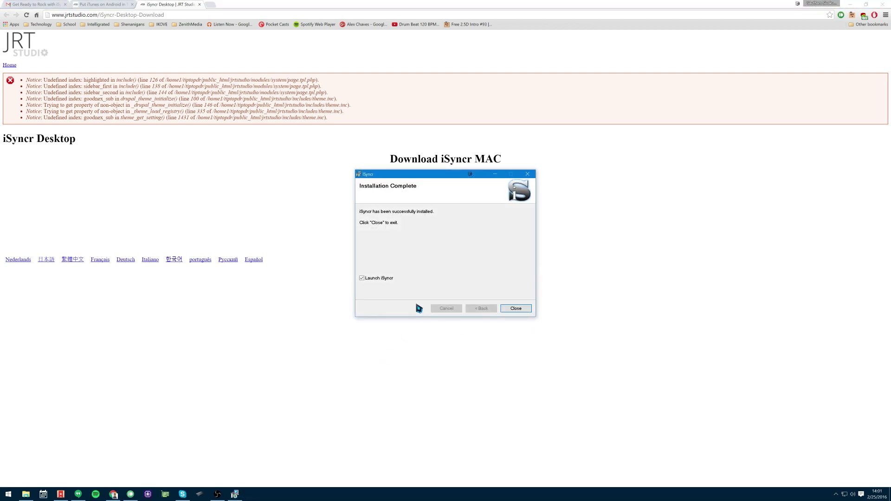
left_click(516, 309)
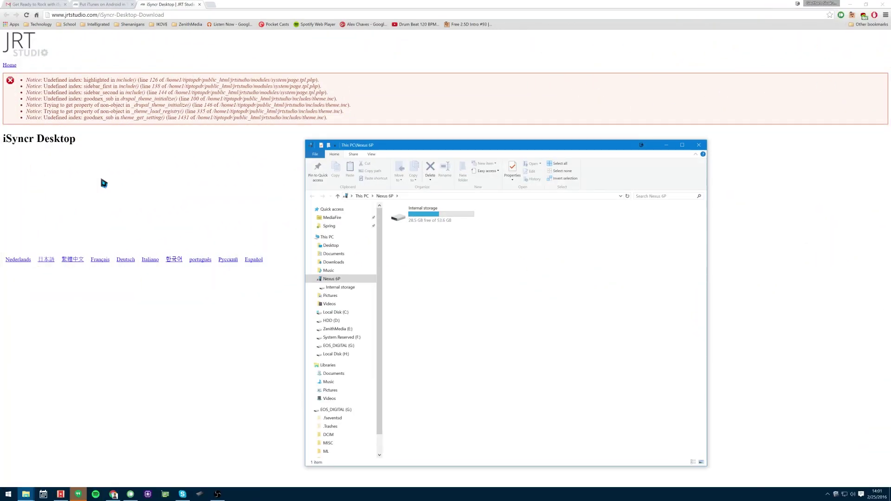
Close the Nexus 6P drive window and start an iSyncr sync with Nexus 6P (53.67 GB) from the tray
left_click(701, 145)
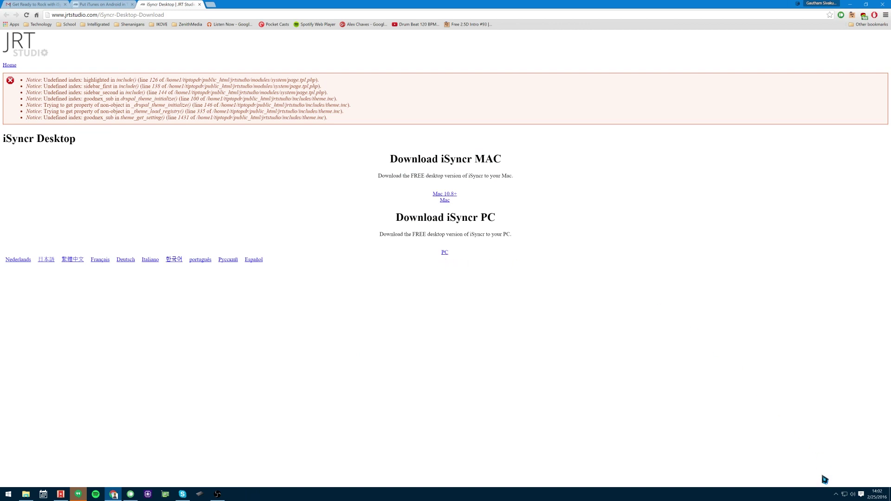
left_click(836, 495)
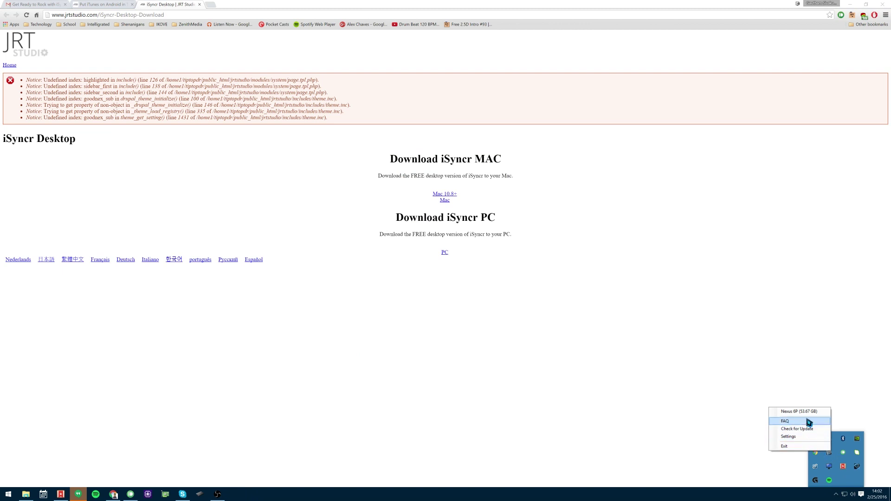
left_click(799, 411)
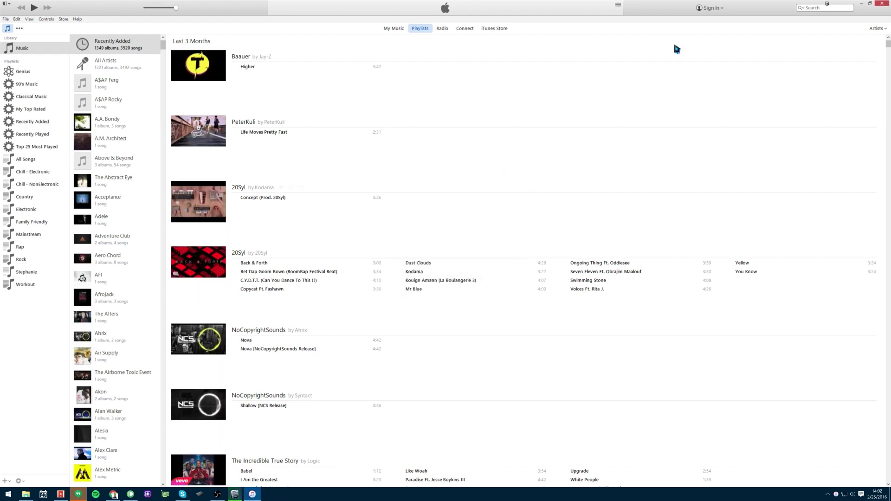
Minimize iTunes and restore the iSyncr window to select the Chill - Electronic playlist
left_click(864, 6)
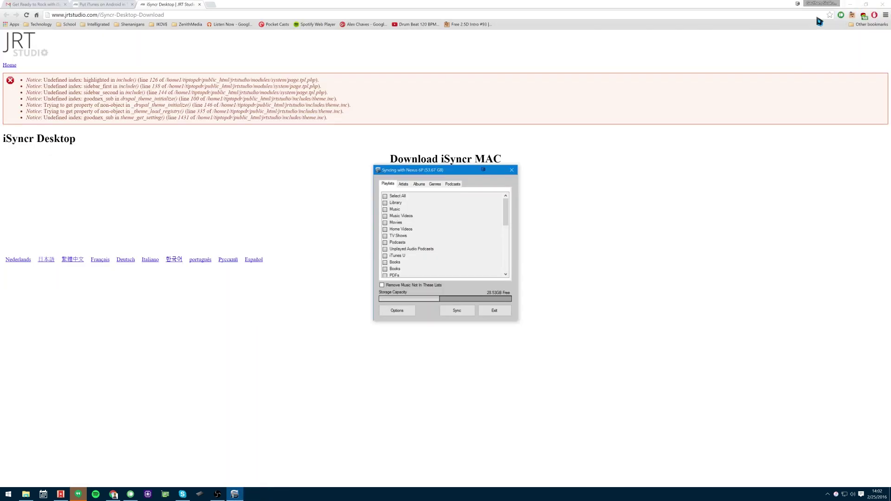
left_click(482, 170)
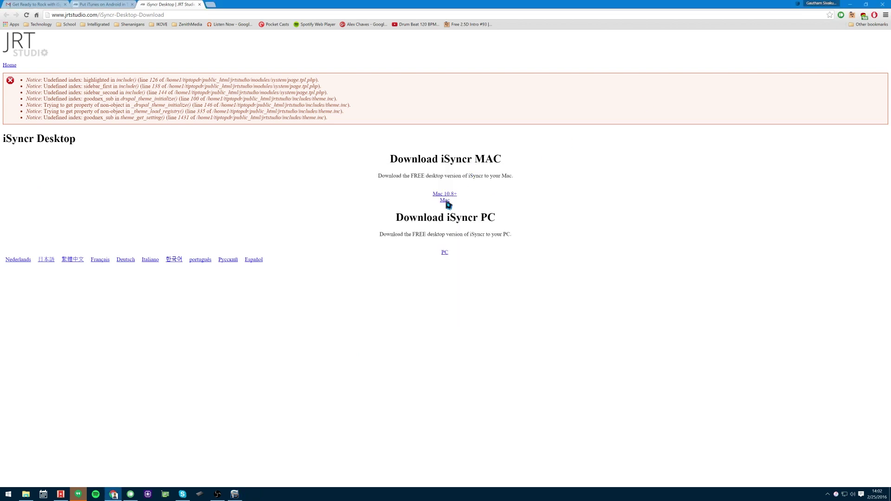
left_click(236, 494)
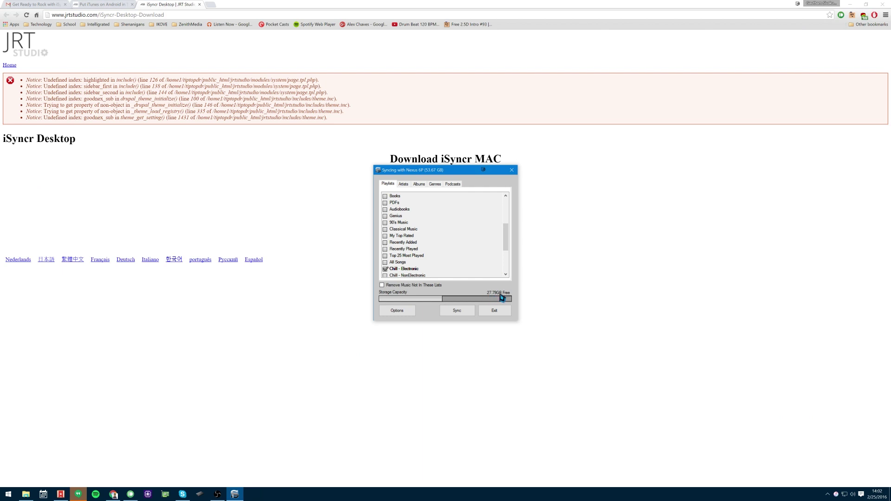
Start syncing the Chill - Electronic playlist to the Nexus 6P
left_click(456, 310)
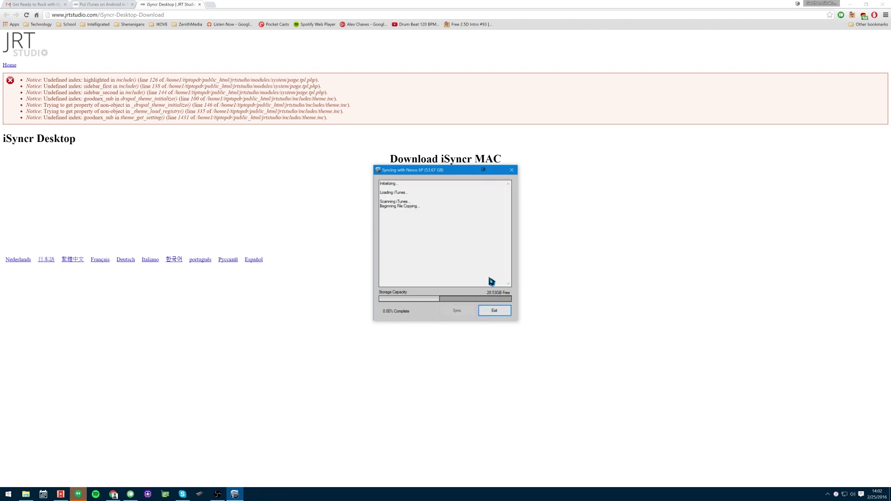